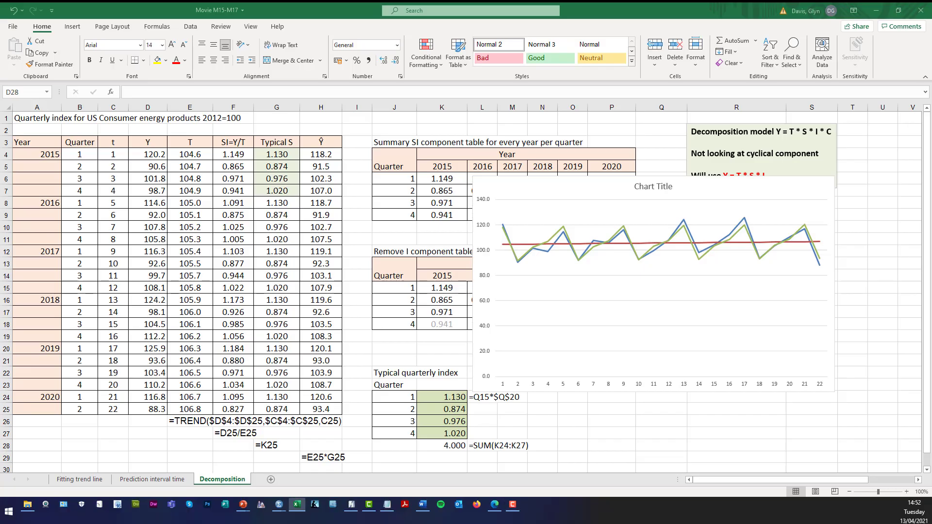
- Inspect the year, quarter, t and Y values in rows 4, 5 and 24 of the worksheet
click(148, 445)
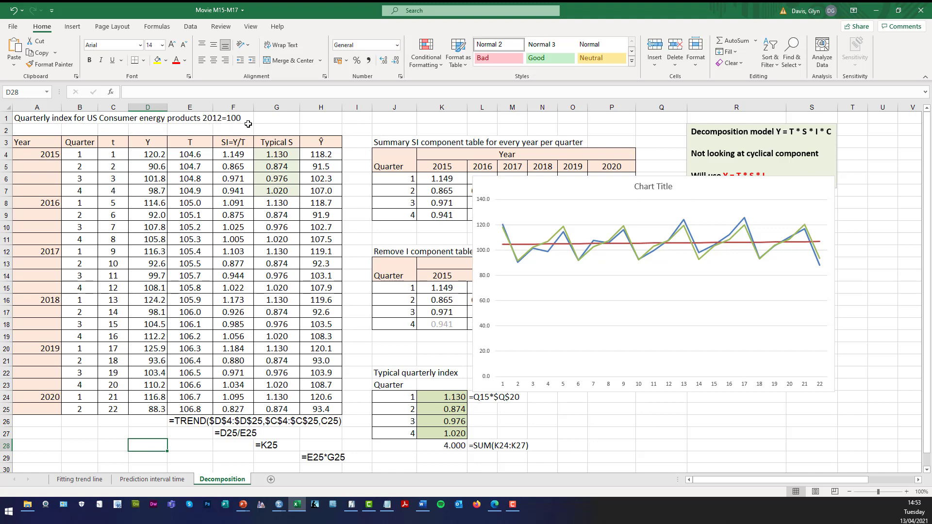
click(53, 154)
click(75, 151)
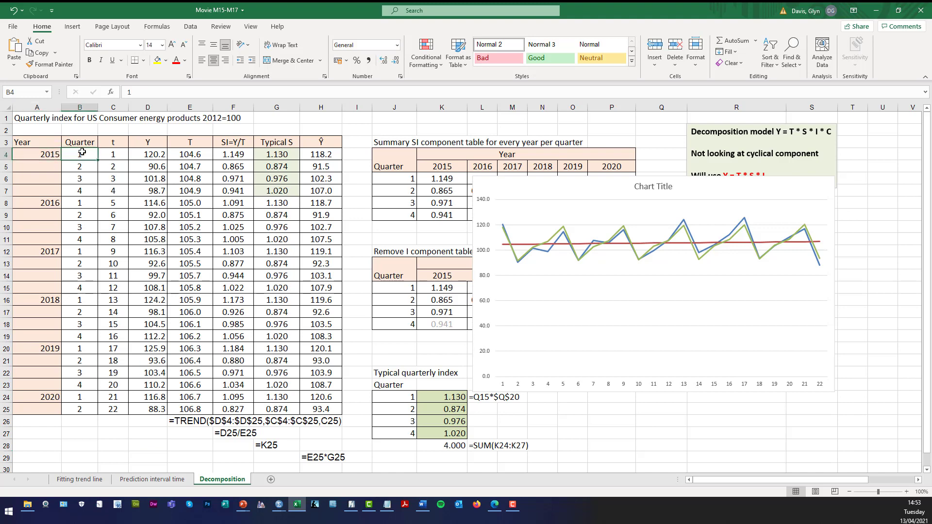
click(118, 153)
click(145, 154)
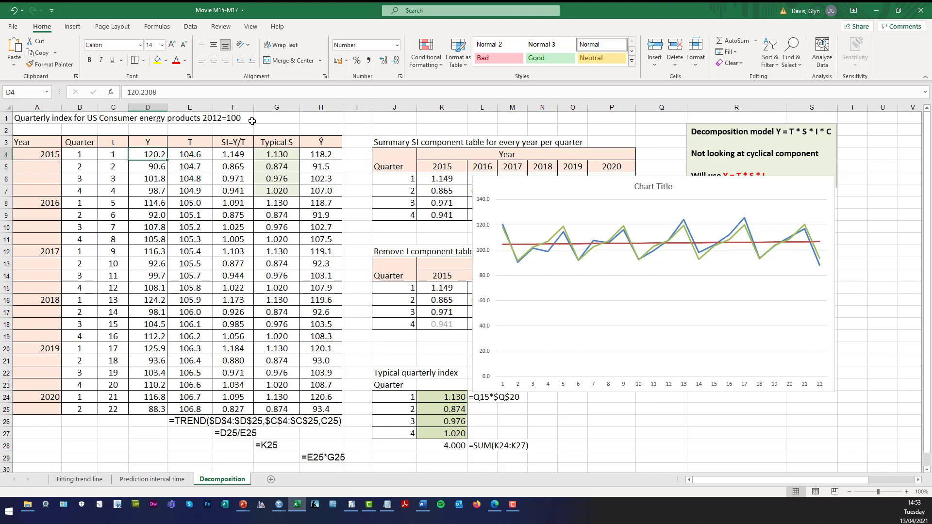
click(84, 166)
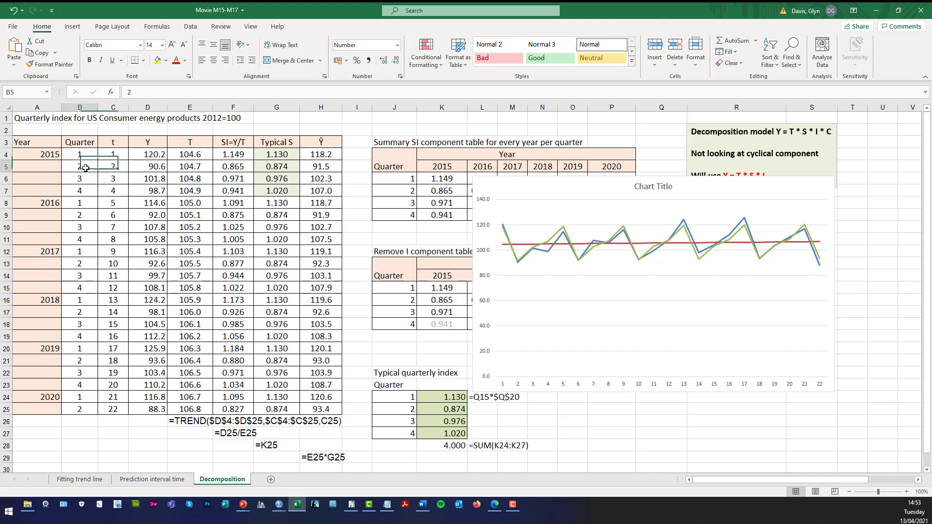
click(146, 166)
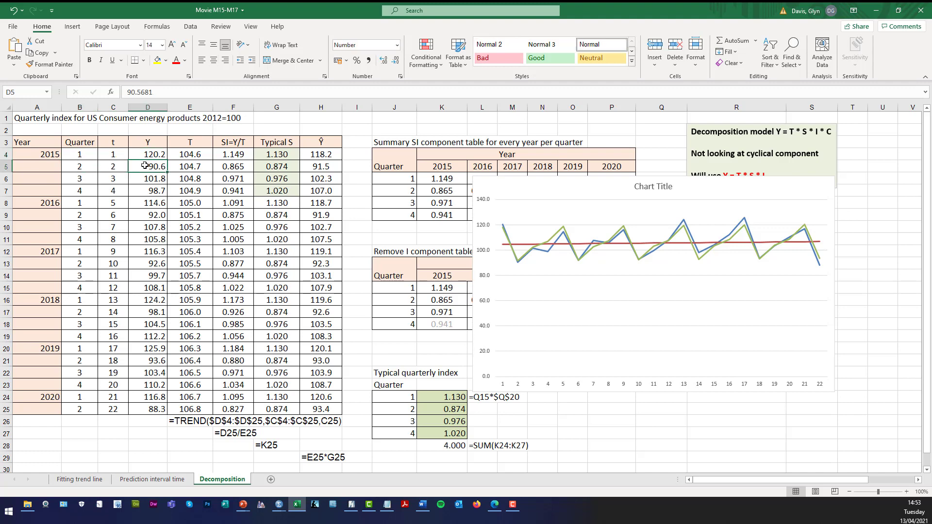
click(42, 400)
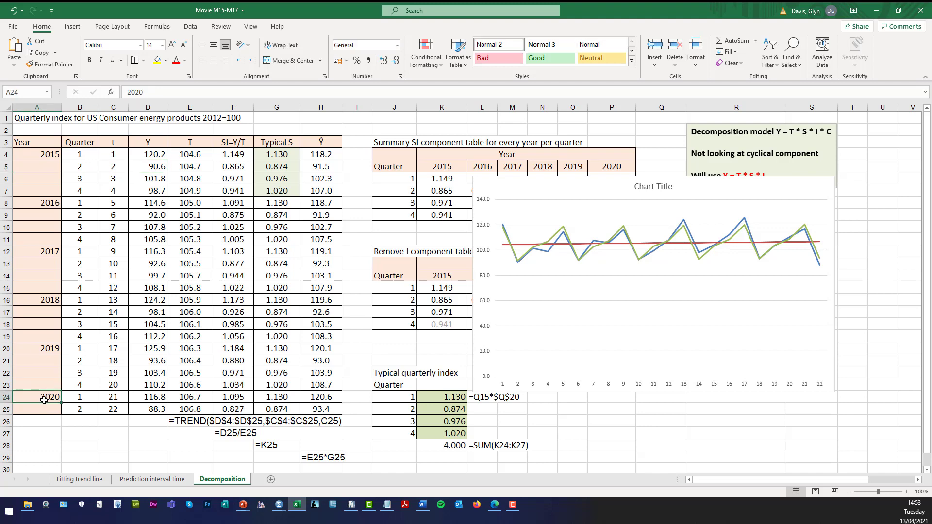
click(89, 404)
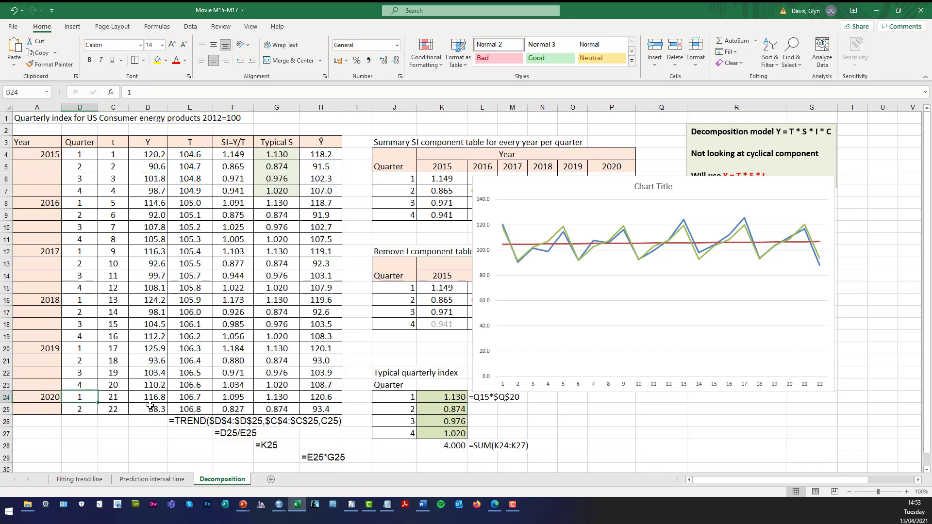
click(153, 401)
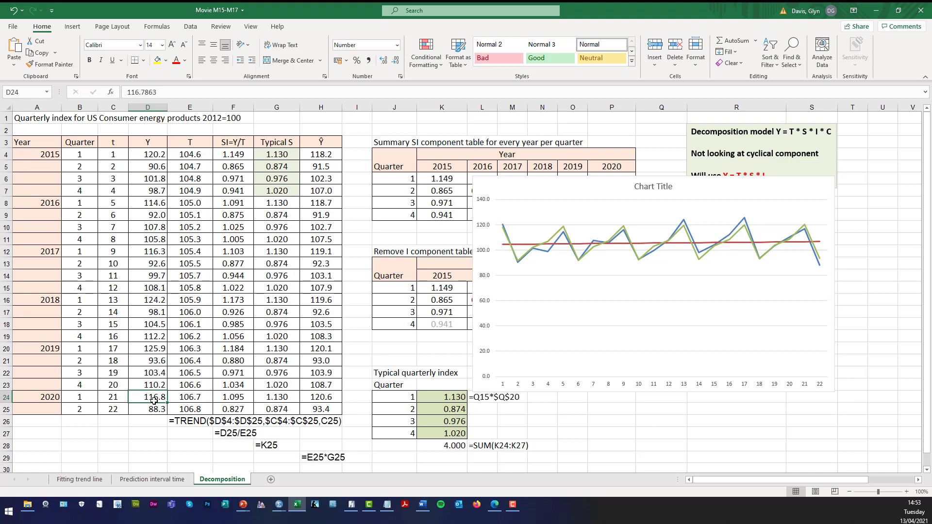
- Review the TREND, SI=Y/T and fitted-value formulas in E4, F4 and H4, moving the chart aside and back
click(201, 153)
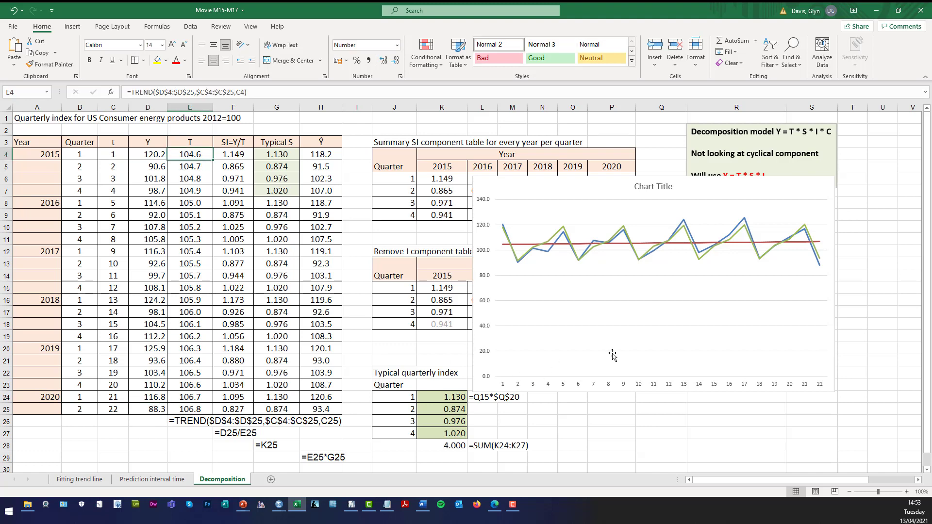
drag(785, 180, 847, 289)
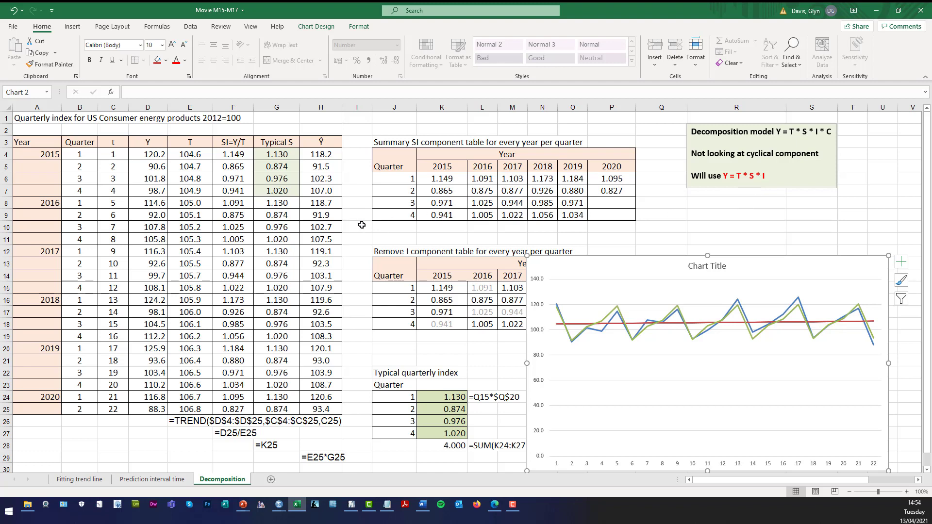
click(243, 156)
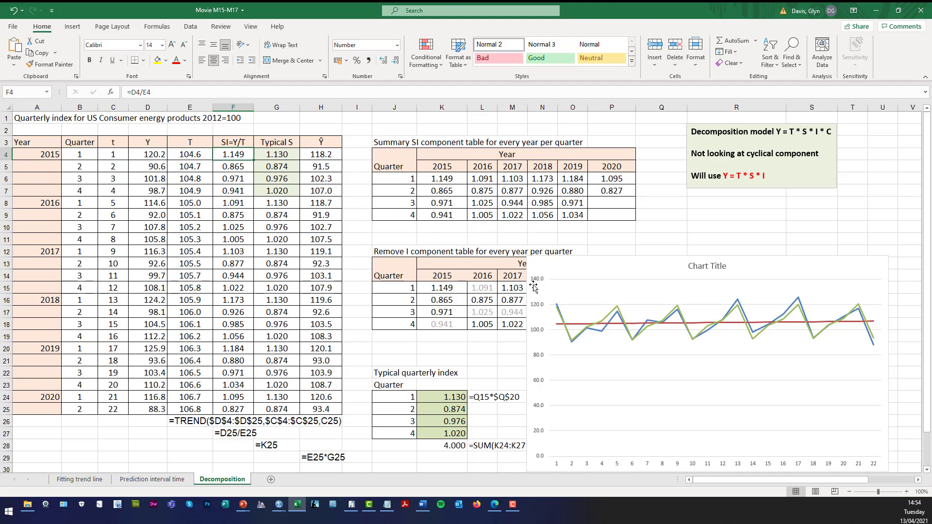
click(330, 155)
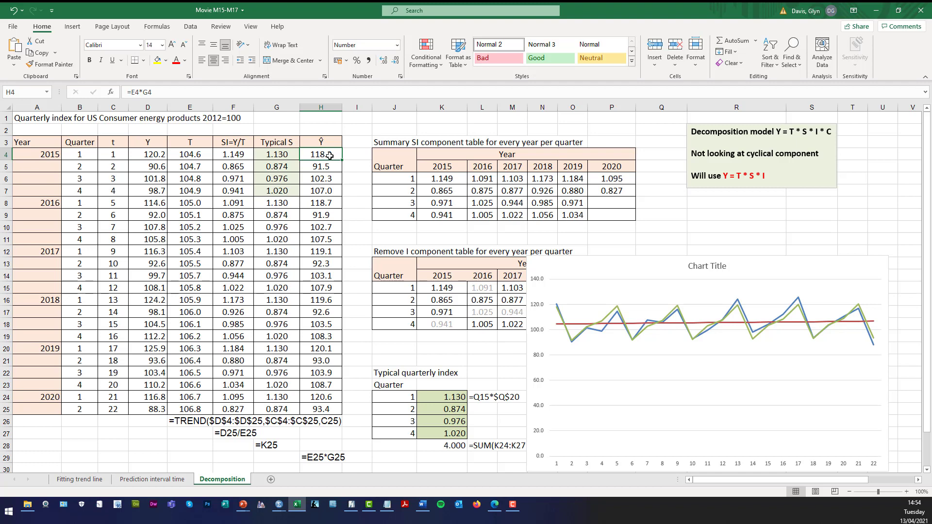
click(627, 259)
drag(626, 258, 636, 177)
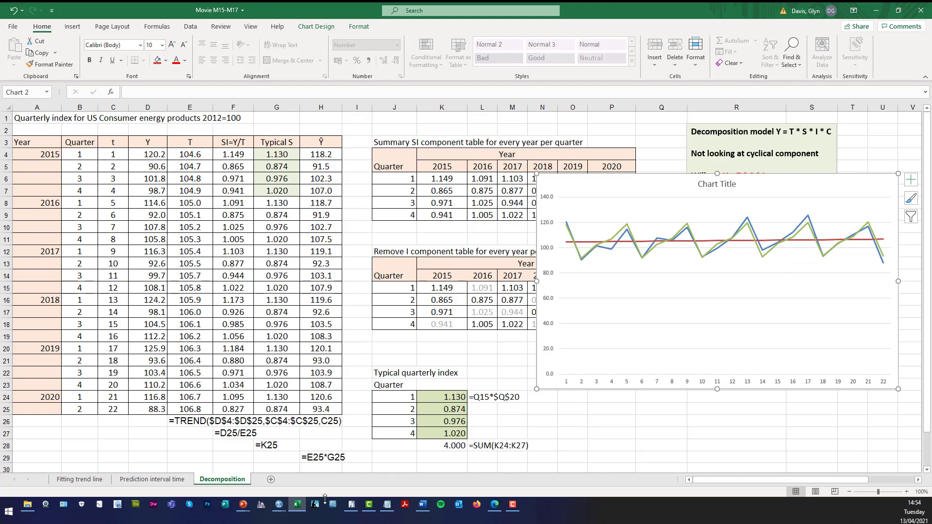
- Compare the 22 Quarterly_index values in M17.sav with Excel's Y values in D4:D25
mouse_move(280, 507)
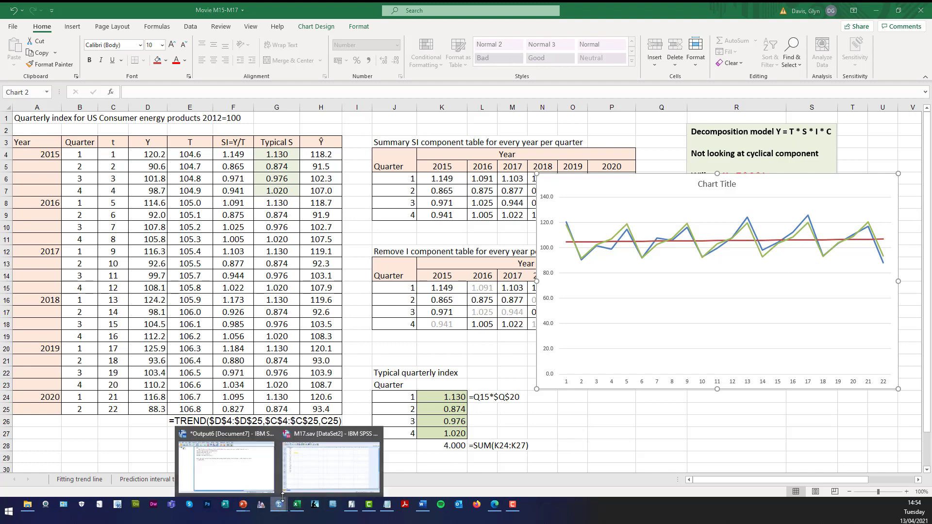
click(294, 480)
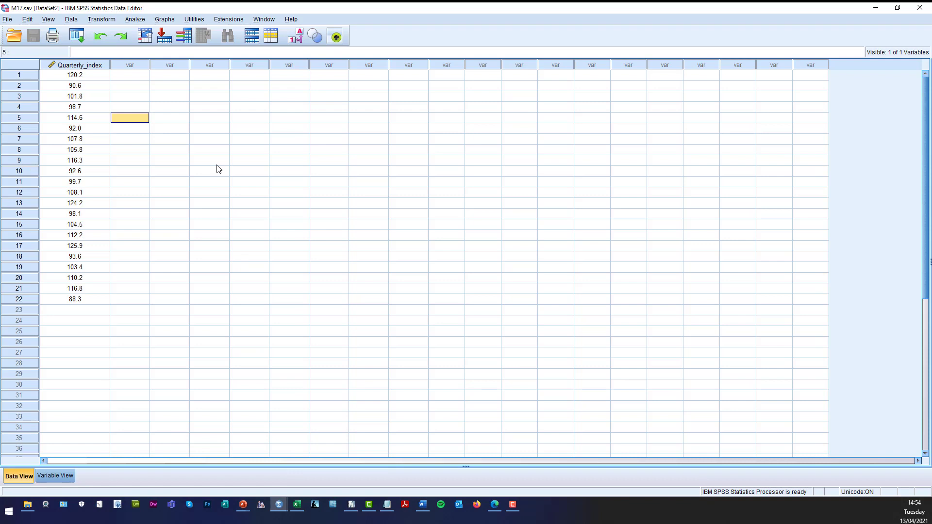
click(101, 75)
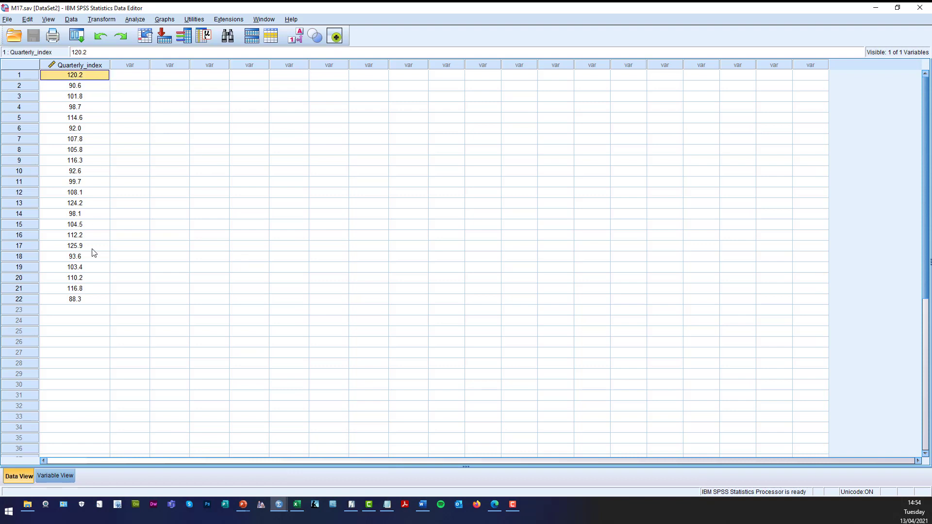
shift+click(99, 301)
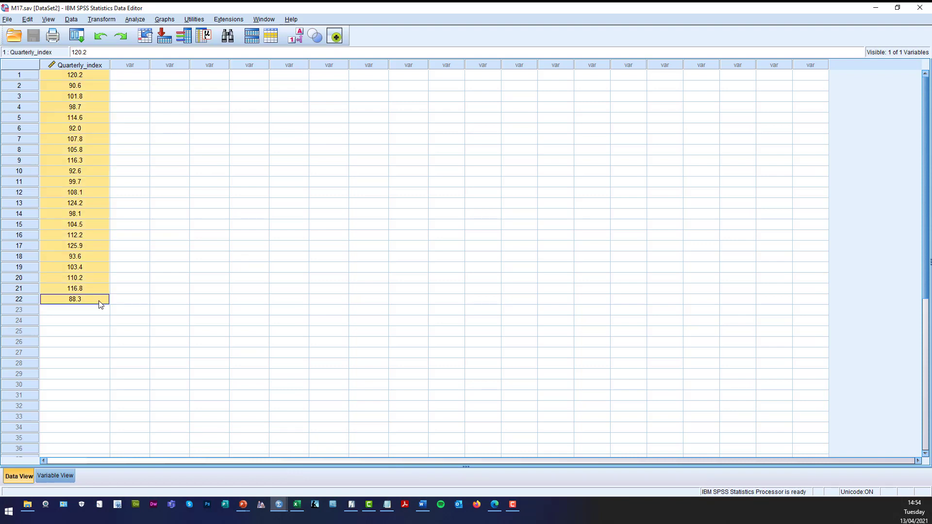
click(297, 504)
click(139, 154)
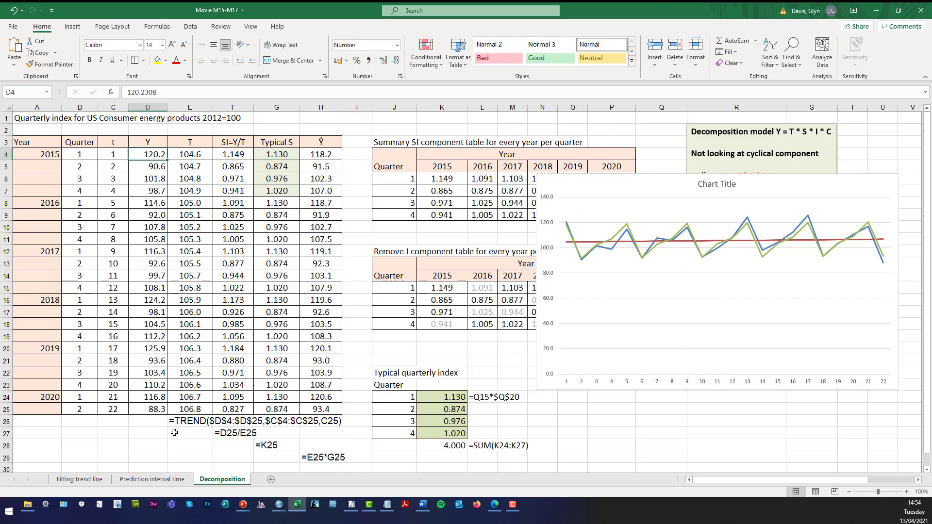
shift+click(155, 409)
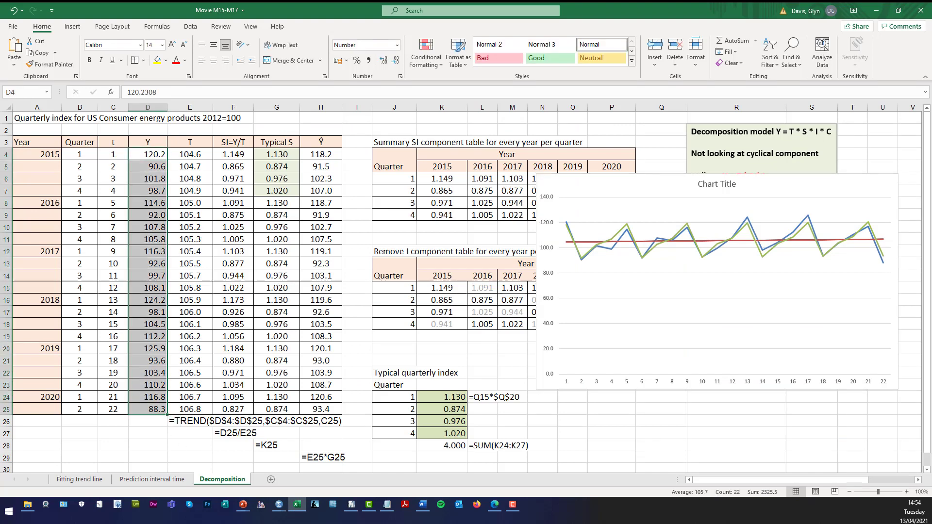
click(279, 505)
click(320, 453)
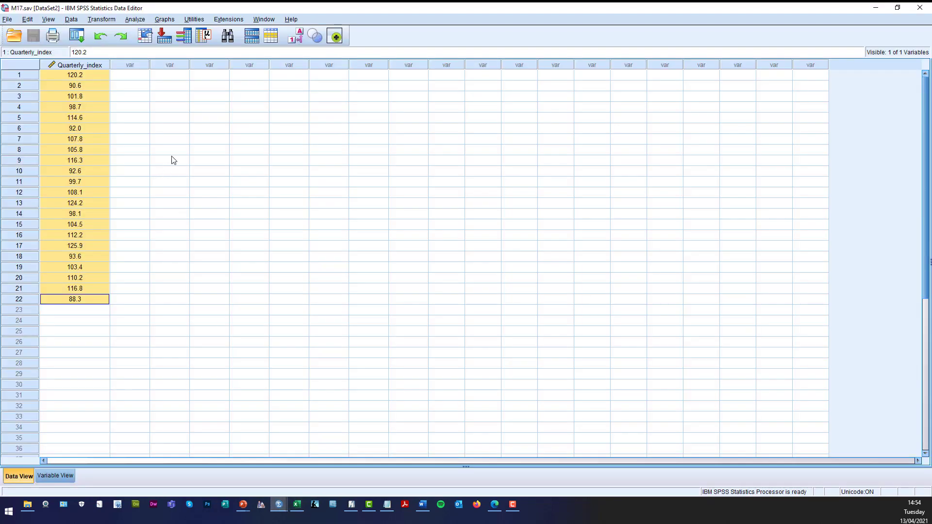
click(132, 86)
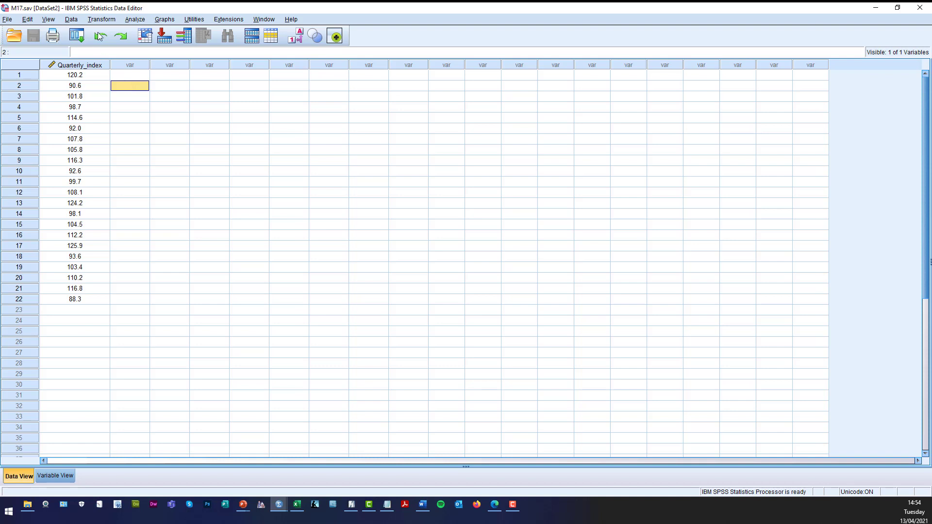
- Define the cases as years and quarters starting at Year 2015, Quarter 1
click(72, 20)
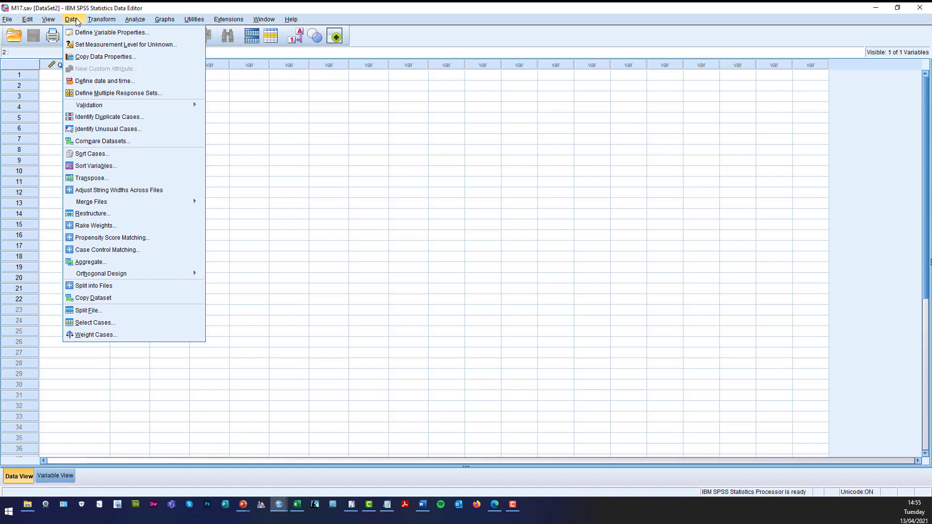
click(113, 82)
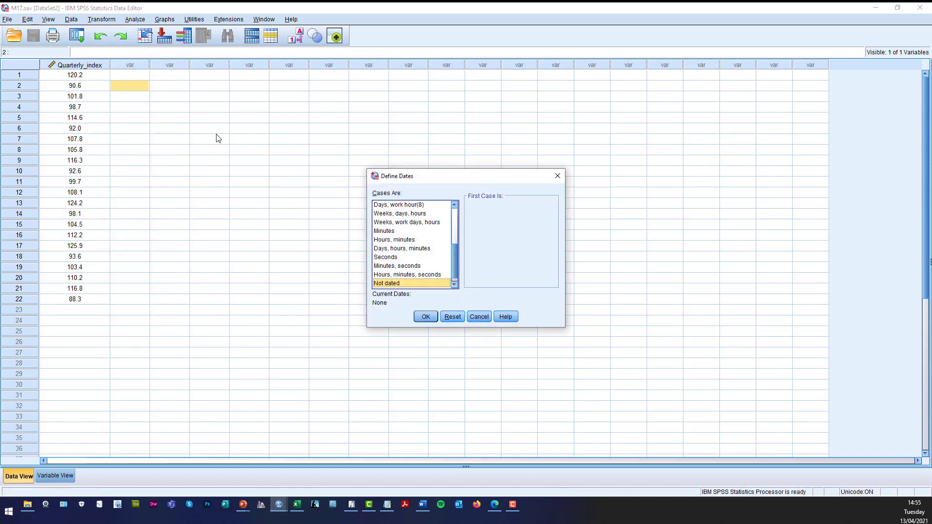
drag(456, 265, 459, 207)
click(414, 216)
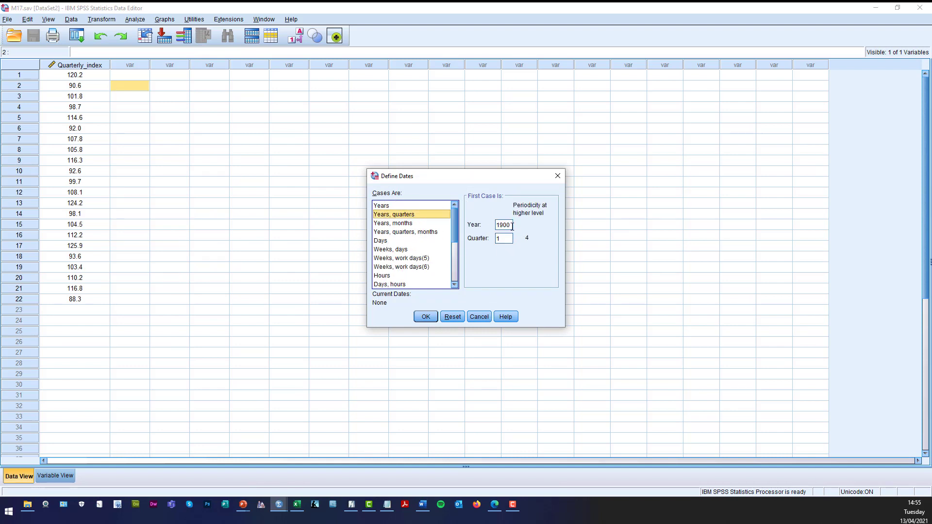
key(Tab)
text(201)
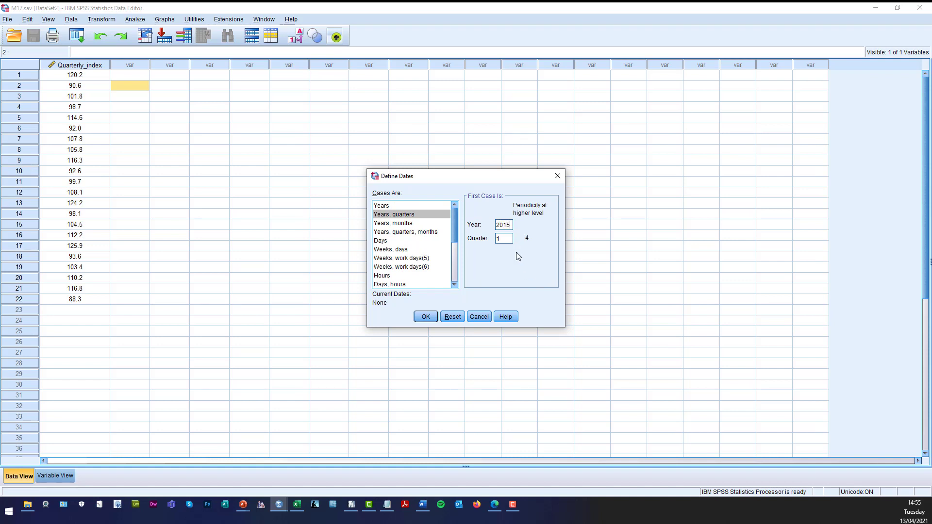
click(427, 316)
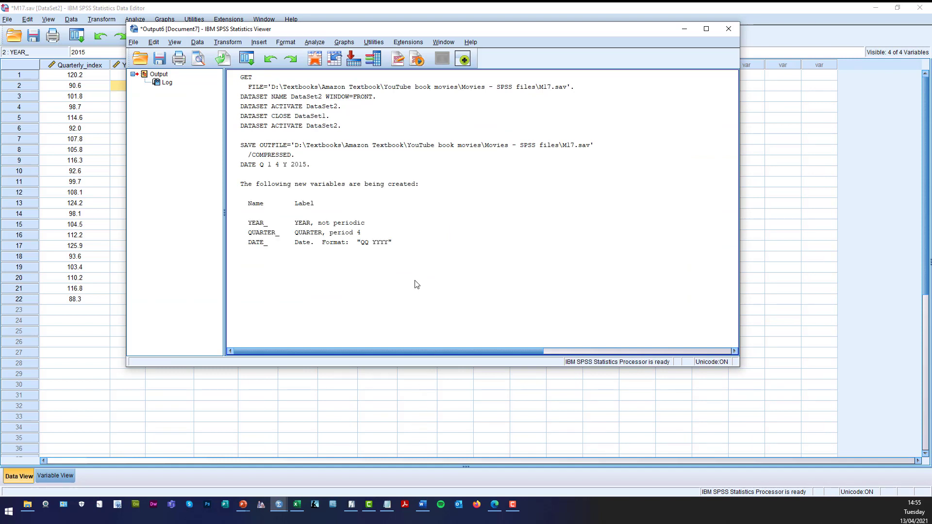
- Return to the M17.sav data to view the new YEAR_, QUARTER_ and DATE_ columns
click(442, 251)
click(441, 255)
mouse_move(278, 515)
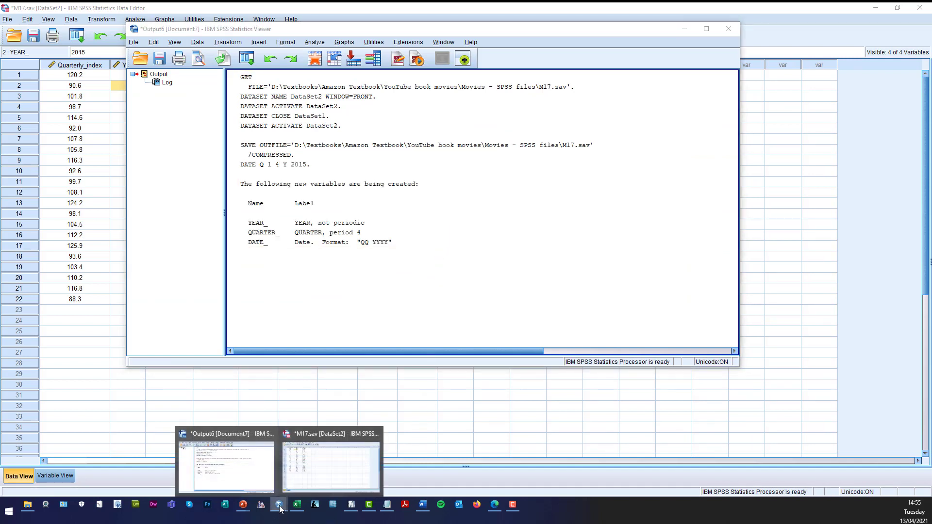
click(303, 479)
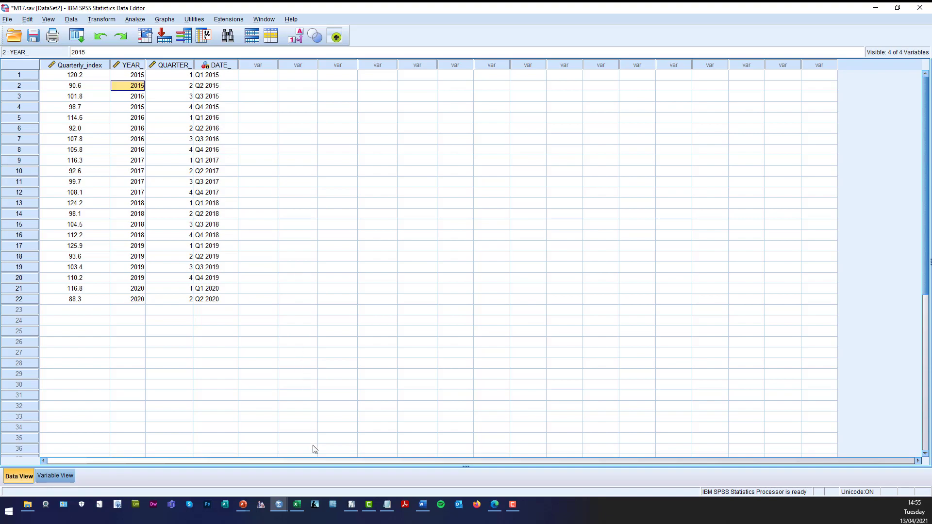
- Drag the Excel line chart down and right, off the Summary SI component table
click(297, 505)
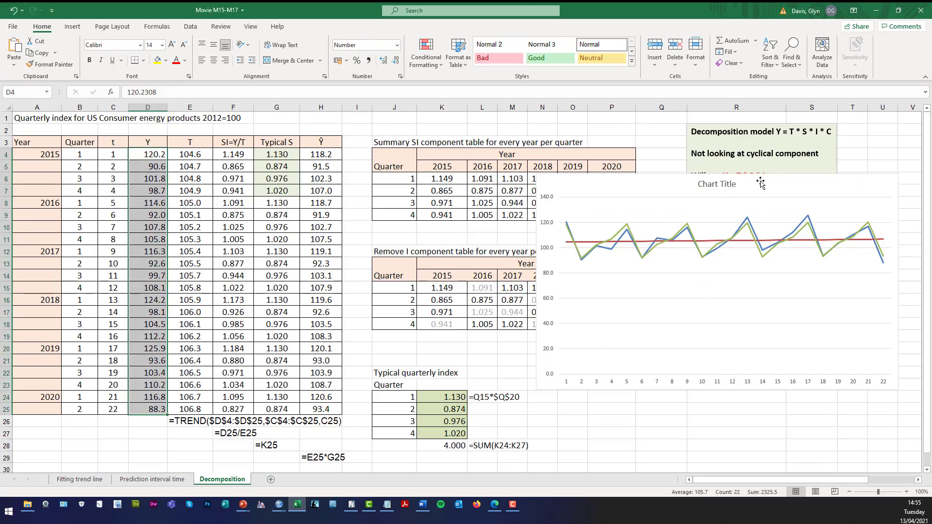
drag(727, 185, 744, 284)
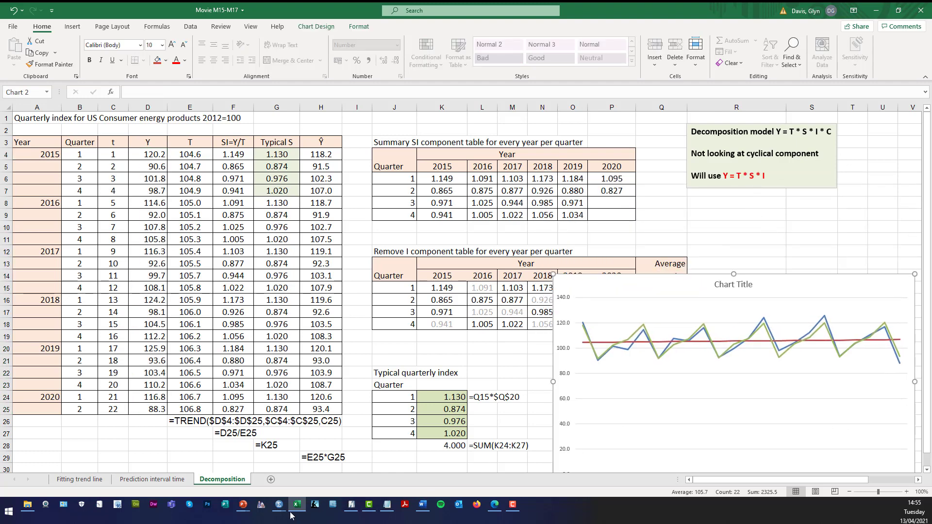
- Run Analyze > Forecasting > Seasonal Decomposition on Quarterly_index
mouse_move(280, 509)
click(319, 478)
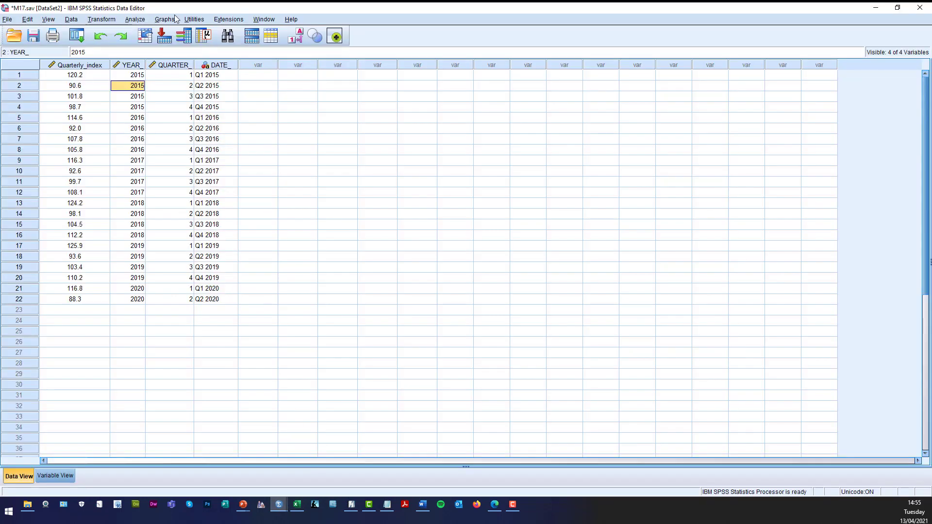
click(135, 19)
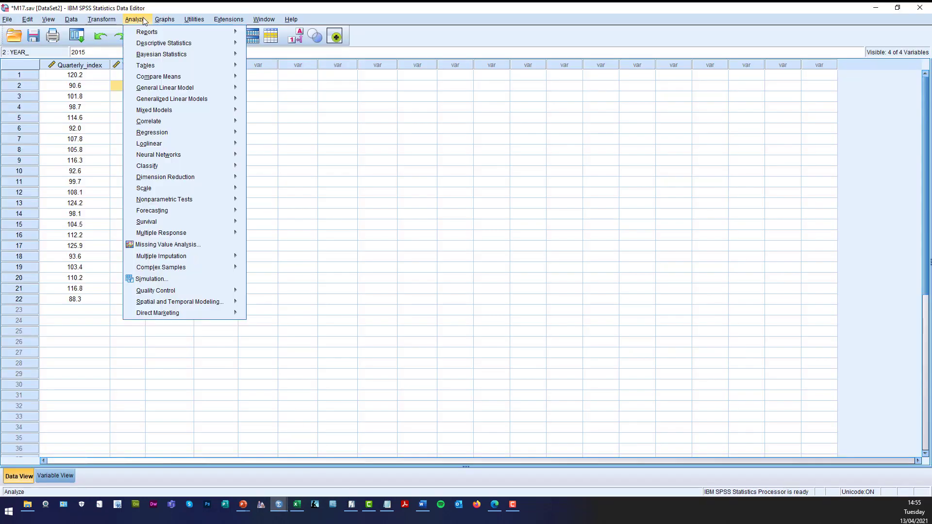
mouse_move(219, 213)
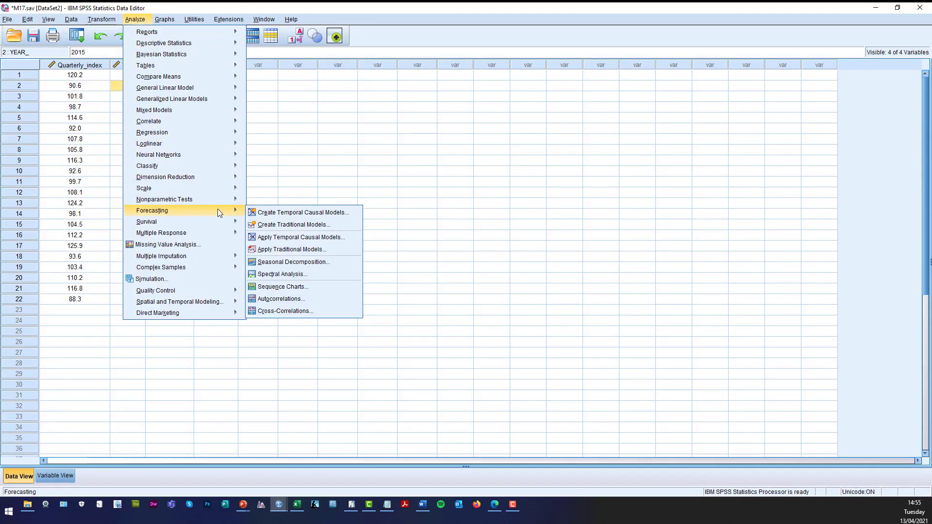
click(324, 263)
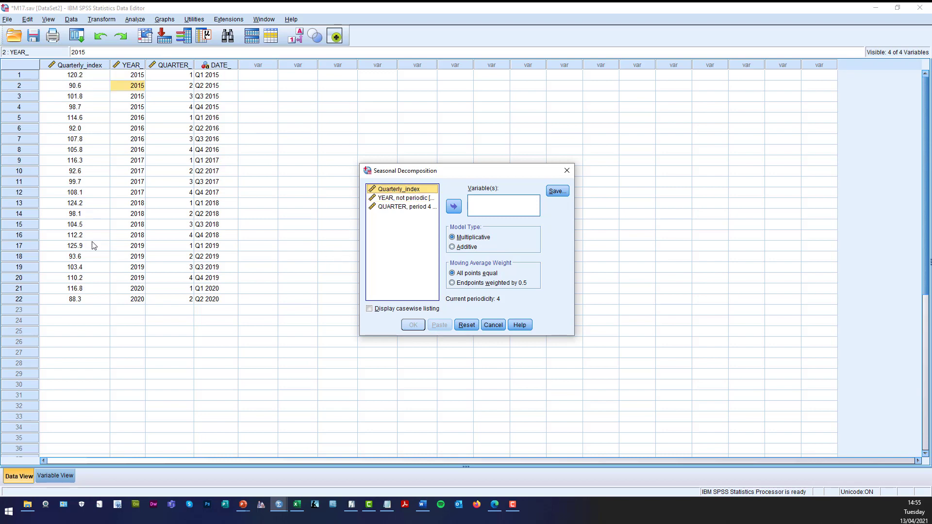
click(455, 208)
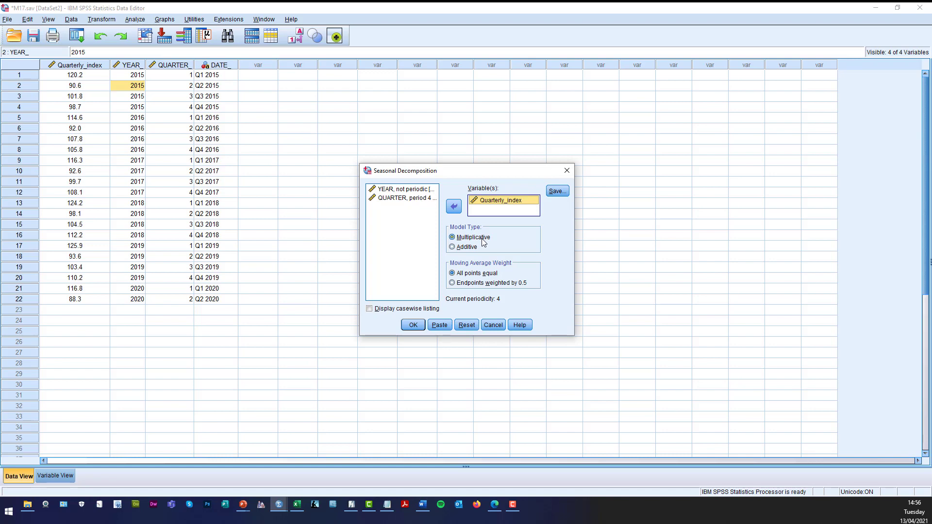
click(411, 328)
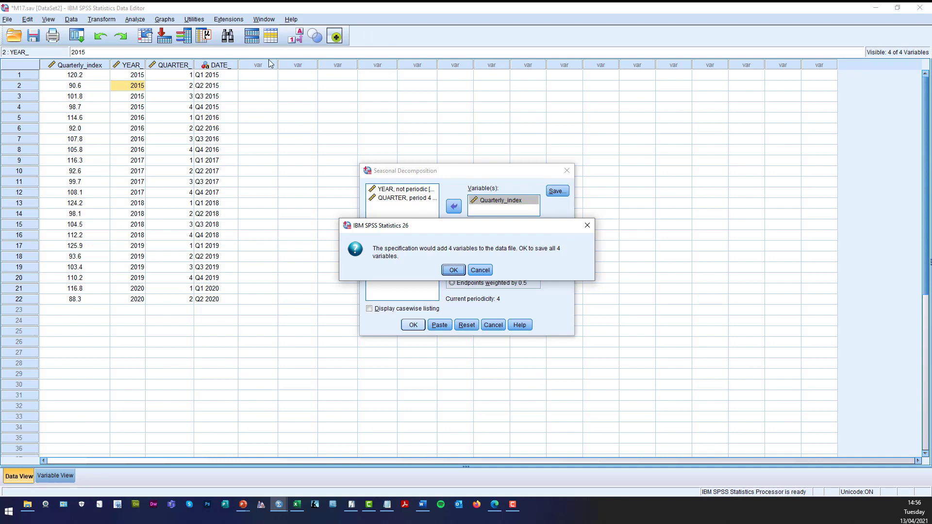
- Confirm adding ERR_1, SAS_1, SAF_1 and STC_1 and view them in the Data Editor
click(454, 271)
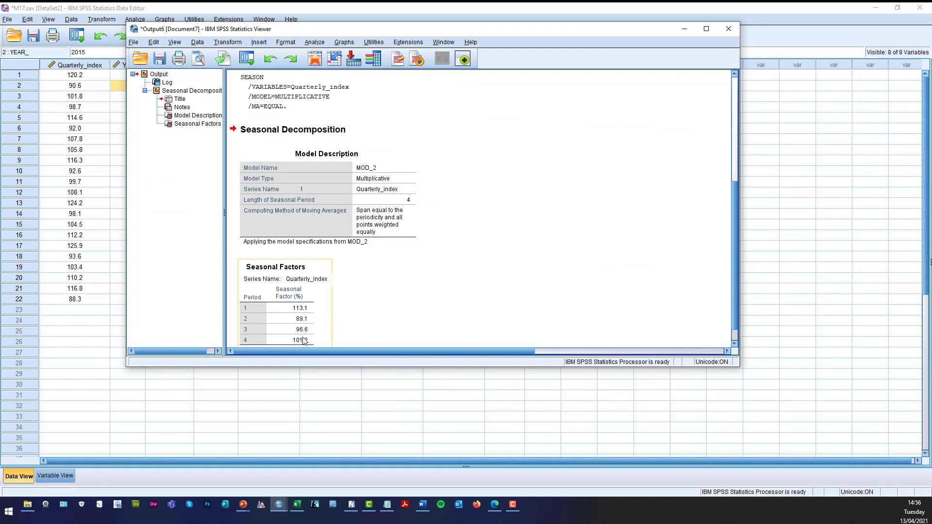
click(218, 395)
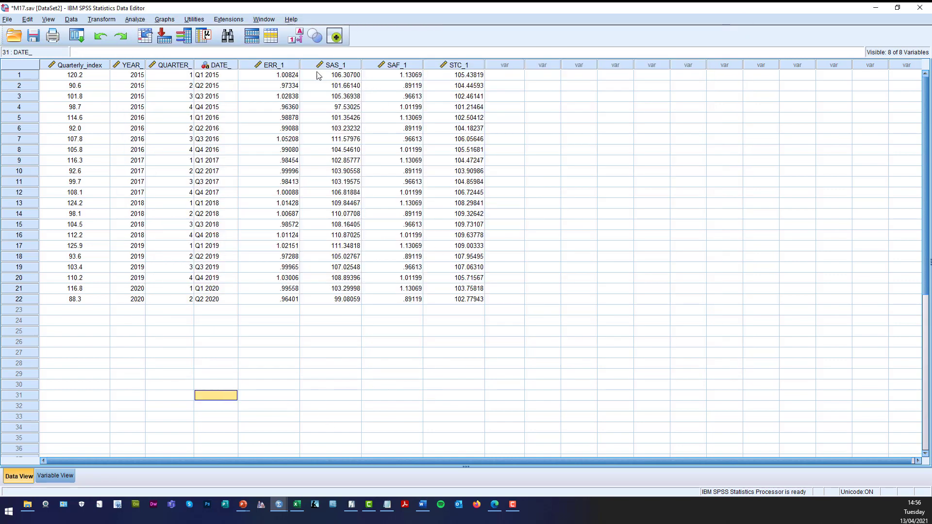
click(284, 68)
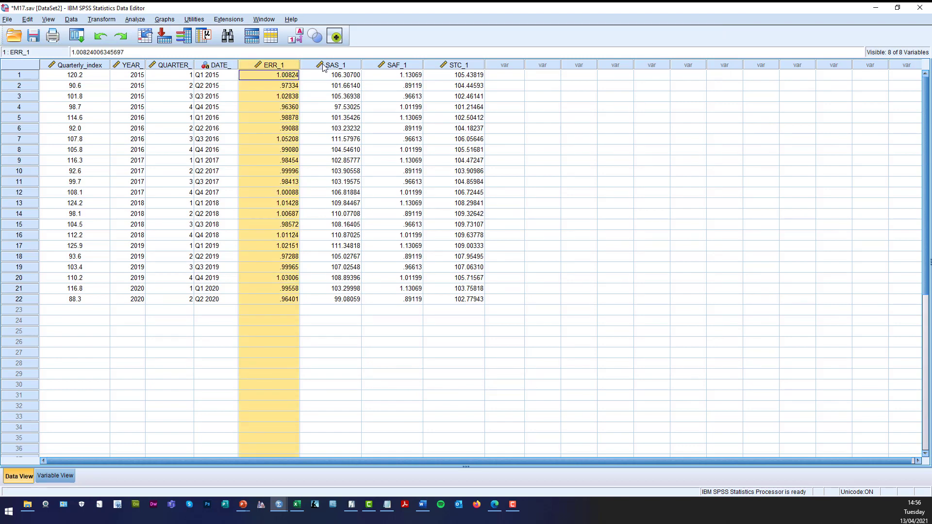
mouse_move(324, 68)
click(348, 77)
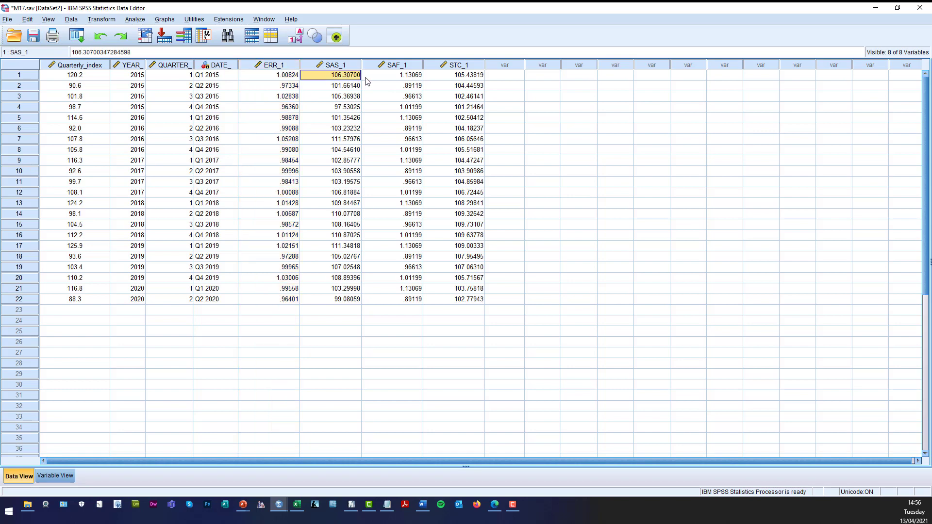
click(371, 81)
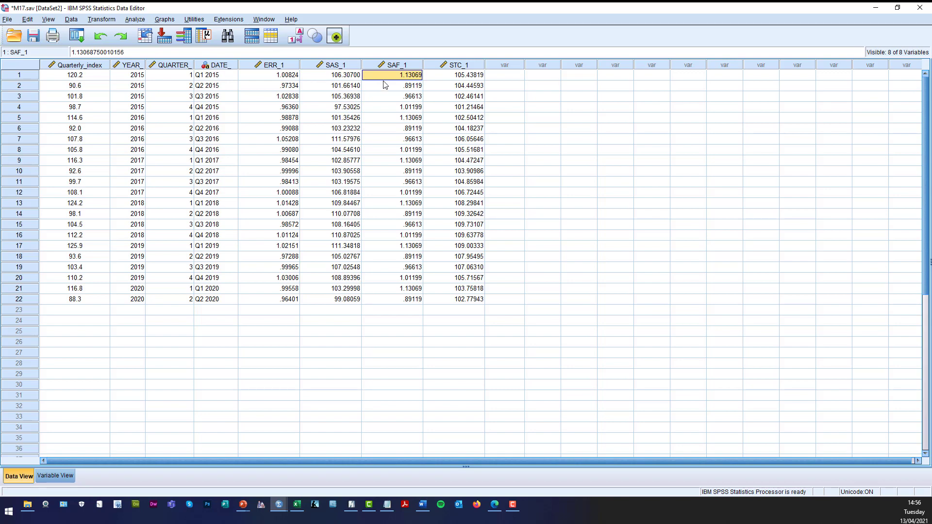
click(461, 80)
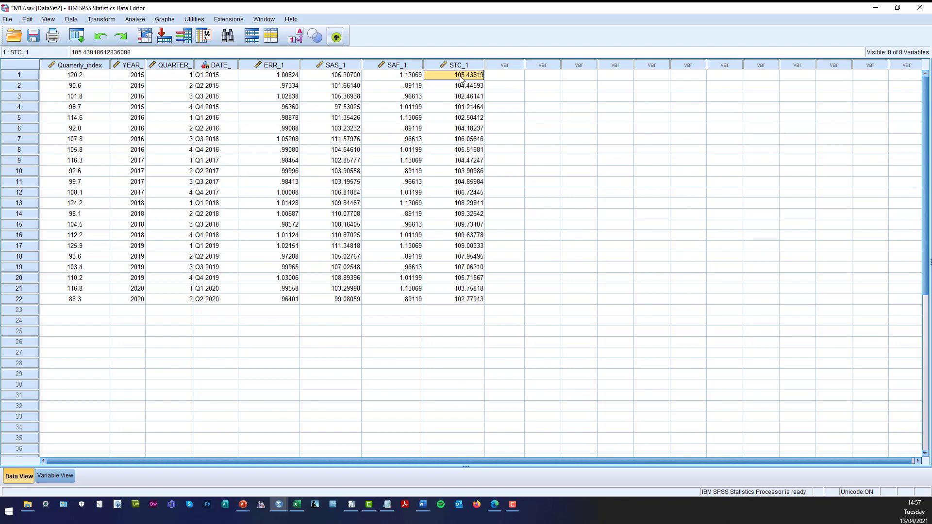
- Compute a new target variable Fit with the expression SAF_1 * STC_1
click(102, 19)
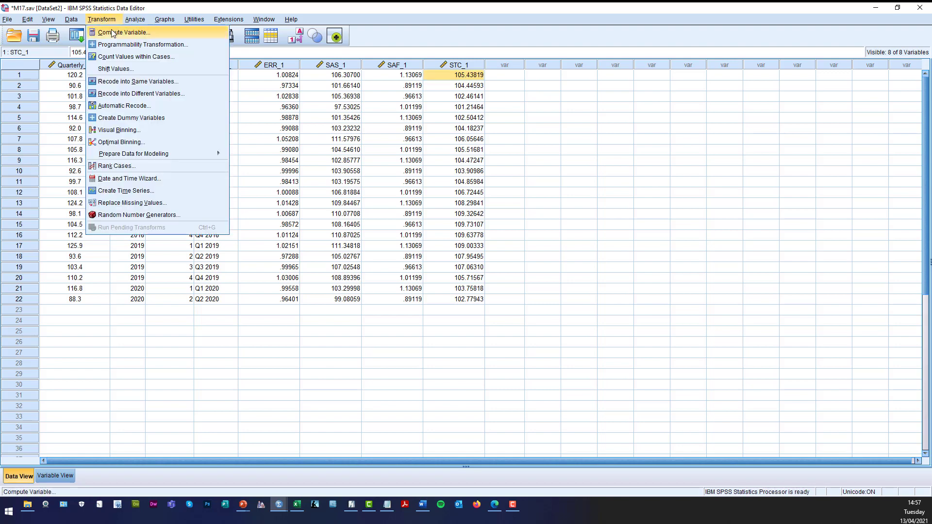
click(113, 33)
text(Fit)
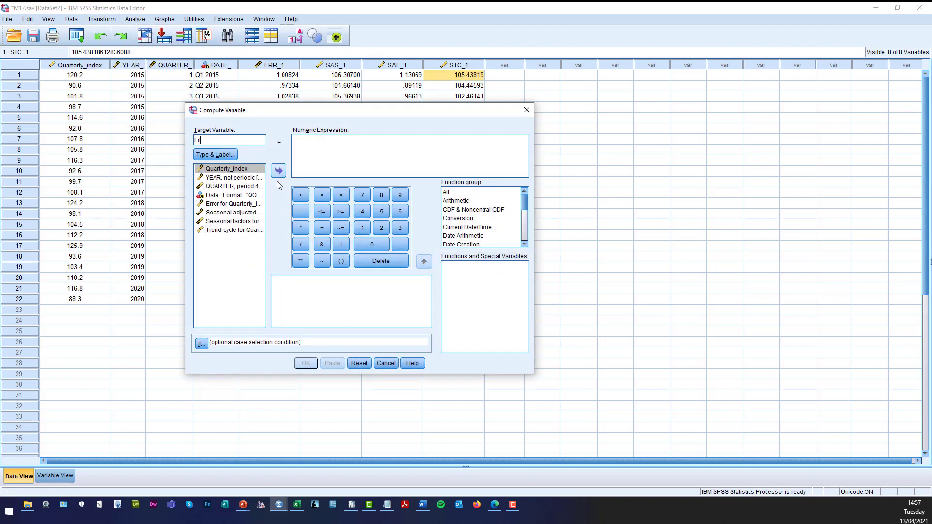
click(245, 222)
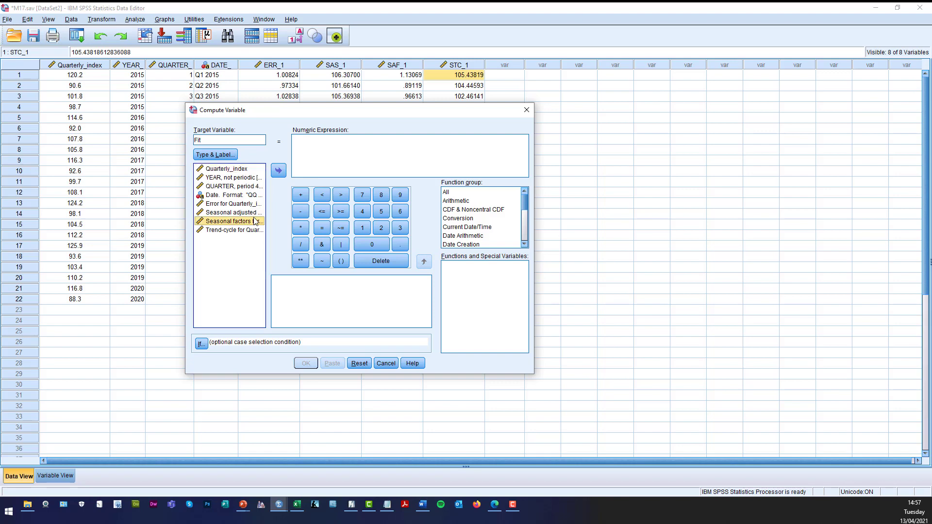
click(279, 171)
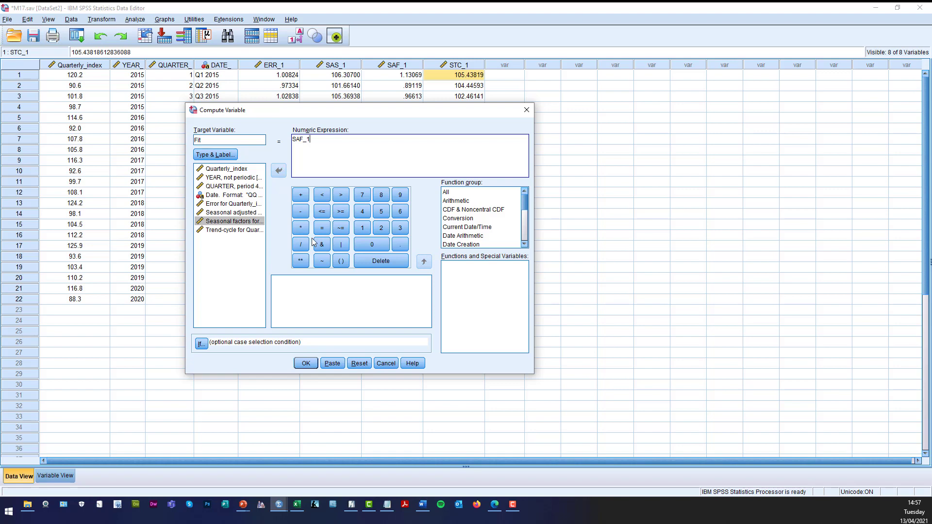
click(300, 228)
click(250, 230)
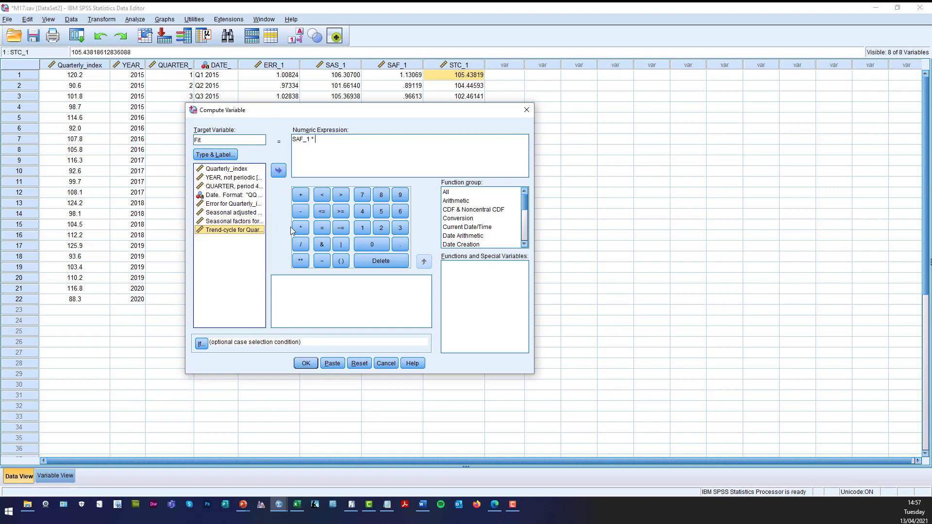
click(280, 171)
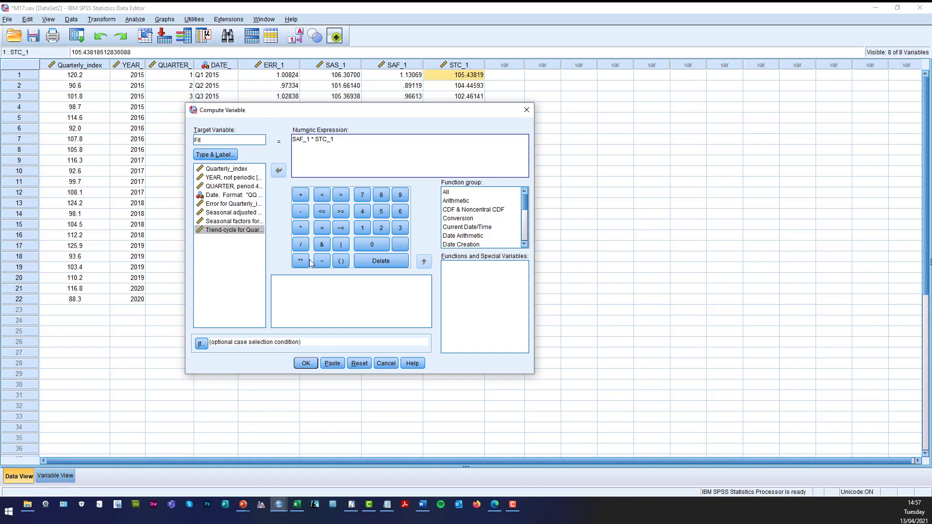
click(310, 364)
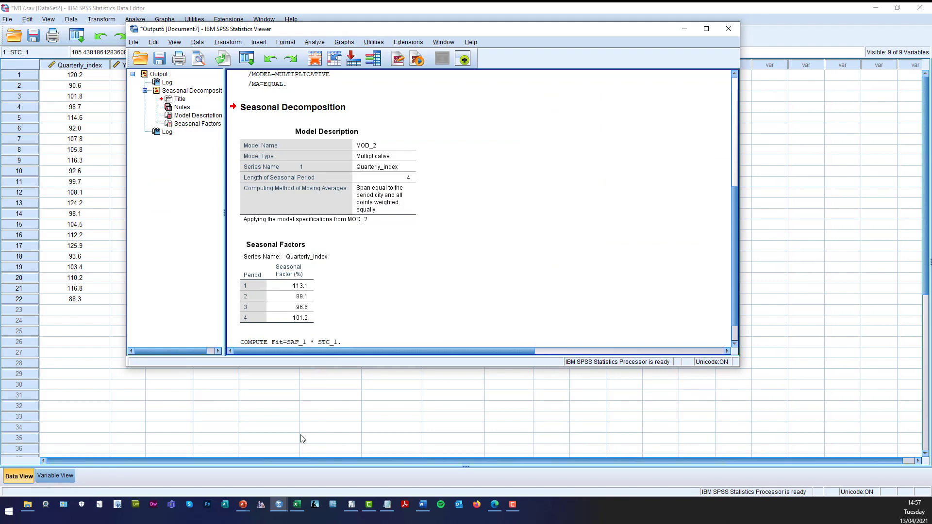
- Select the 22 Fit values and snip an image of the SPSS data grid
click(269, 396)
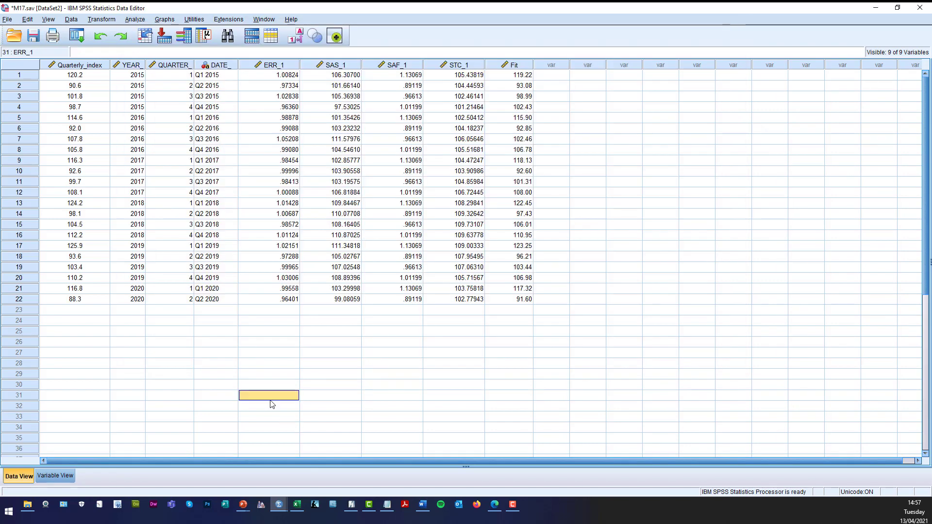
click(526, 77)
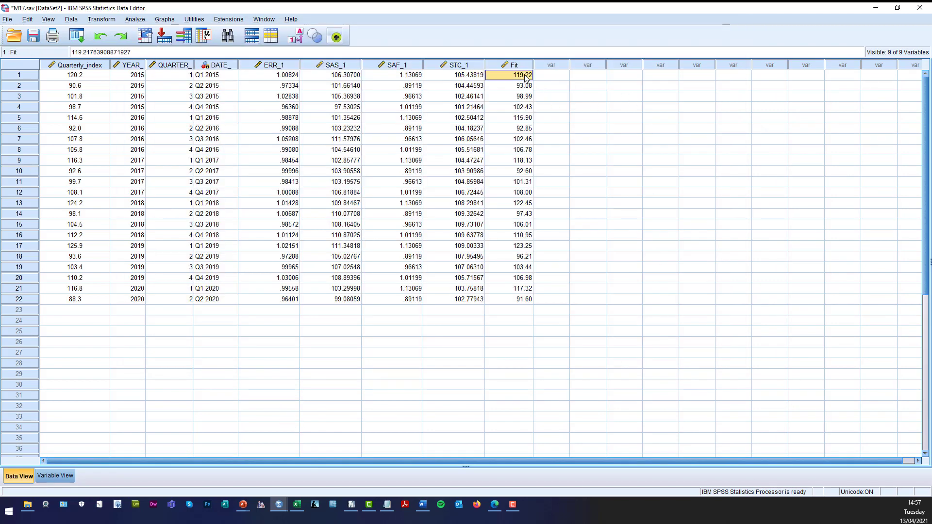
shift+click(507, 301)
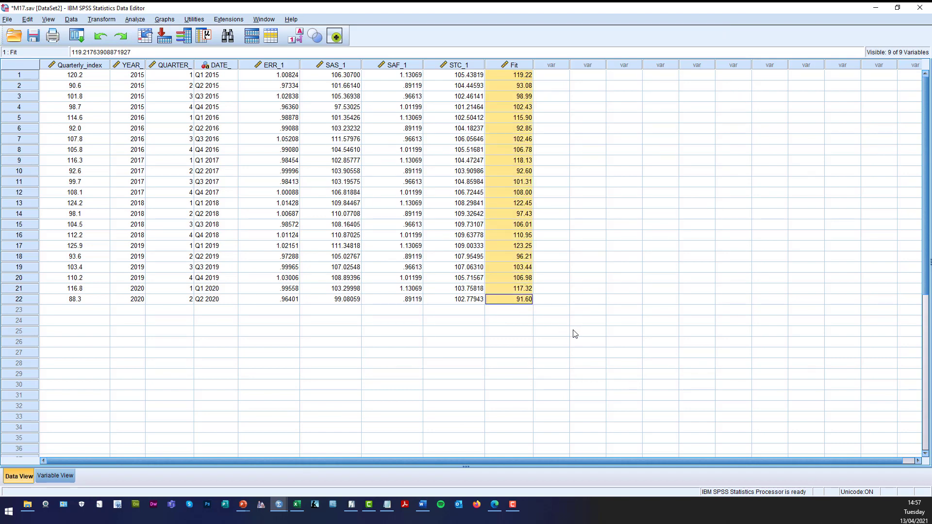
drag(1, 50, 547, 315)
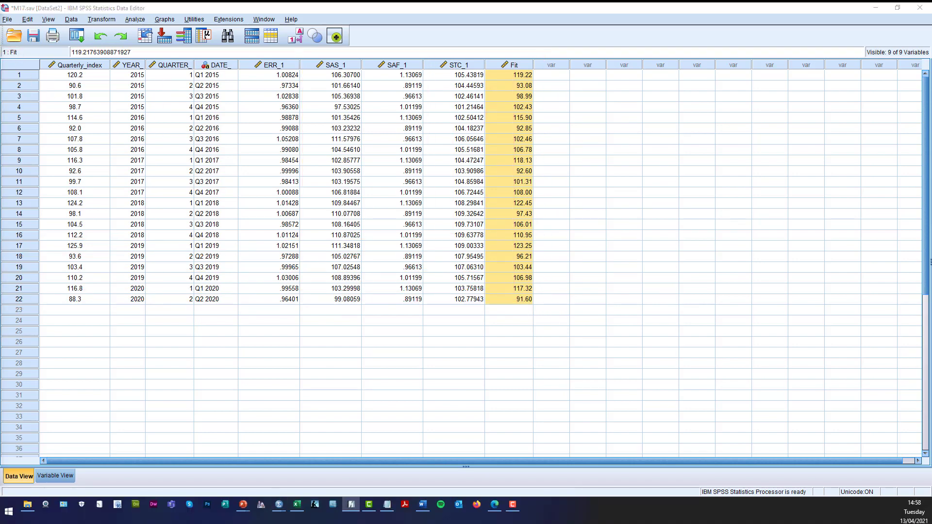
click(297, 504)
- Paste the SPSS table picture at cell P2 and position it over columns I–U
right_click(596, 128)
click(619, 177)
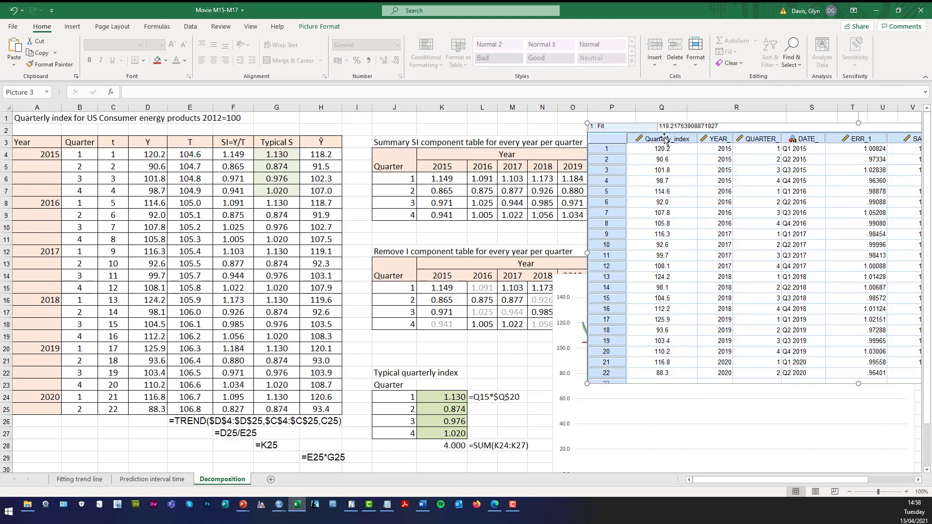
drag(667, 136, 430, 155)
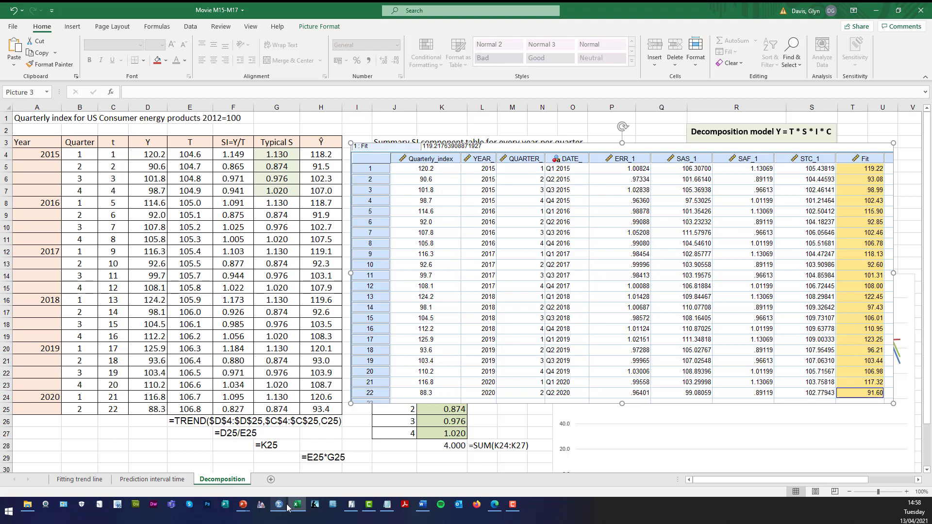
mouse_move(284, 507)
click(323, 443)
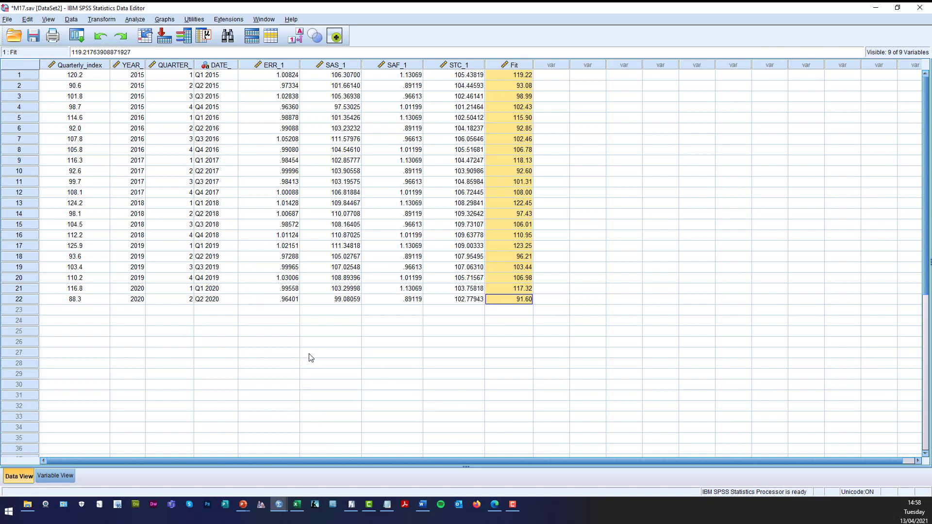
- Start a Multiple line chart from Legacy Dialogs with values of individual cases
click(166, 20)
mouse_move(200, 99)
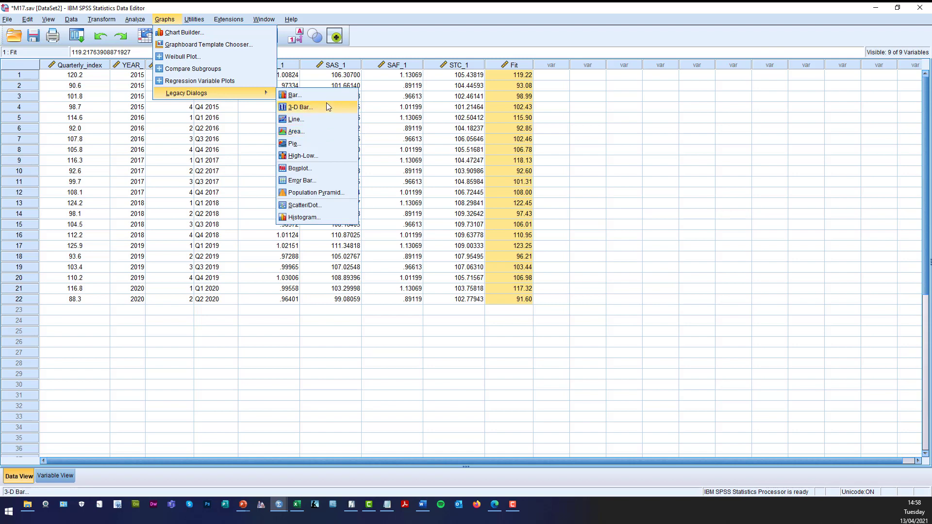
click(321, 119)
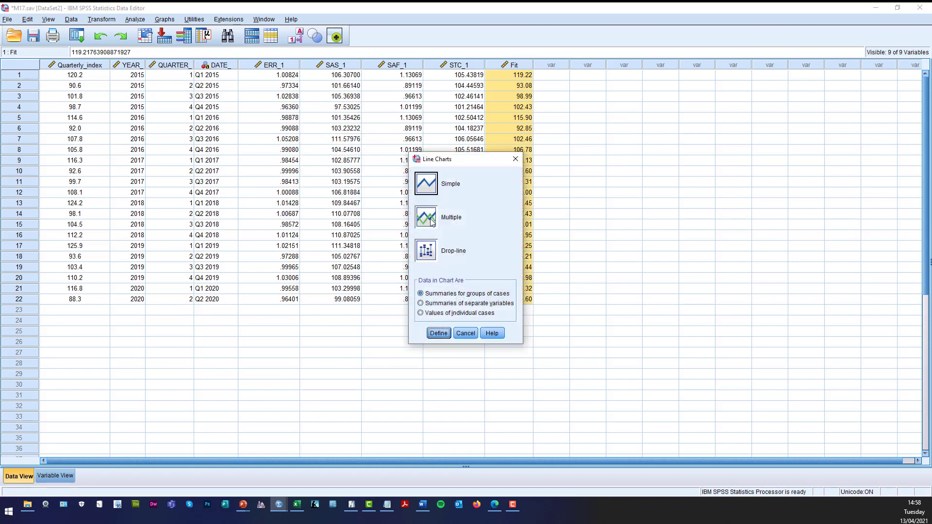
click(431, 217)
click(447, 313)
click(438, 334)
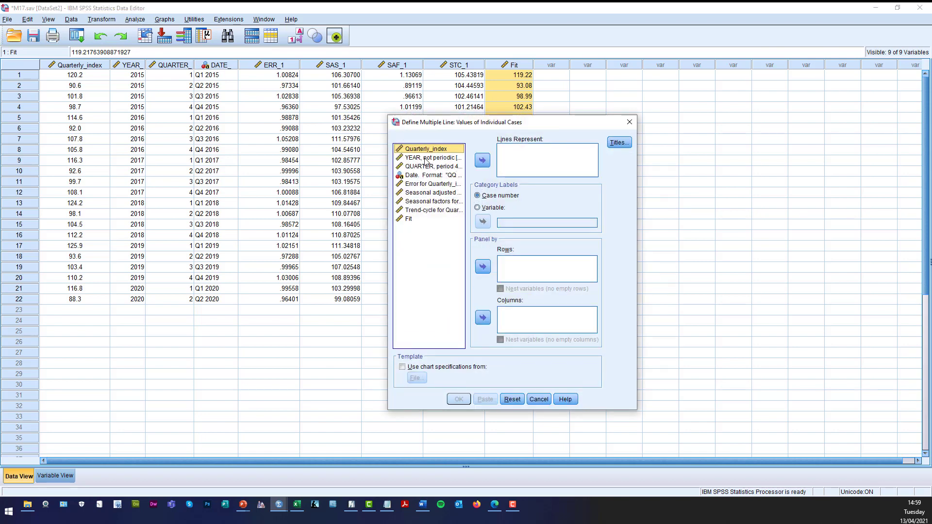
- Plot Quarterly_index, its trend-cycle and Fit as lines, labelled by case number
click(482, 162)
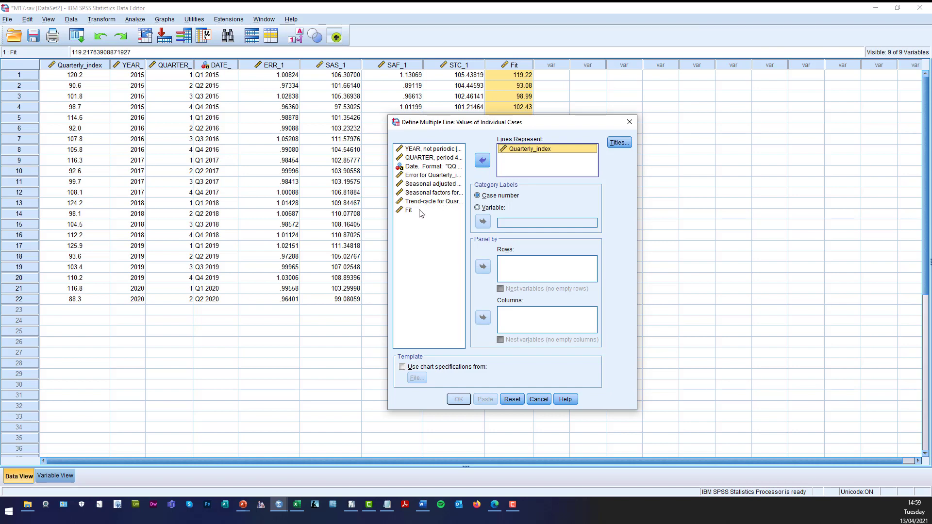
click(430, 201)
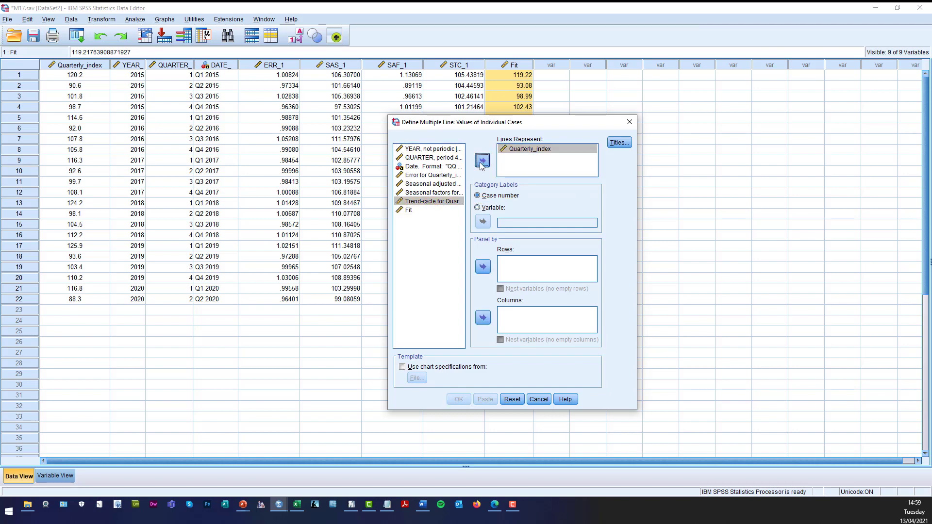
click(482, 162)
click(418, 201)
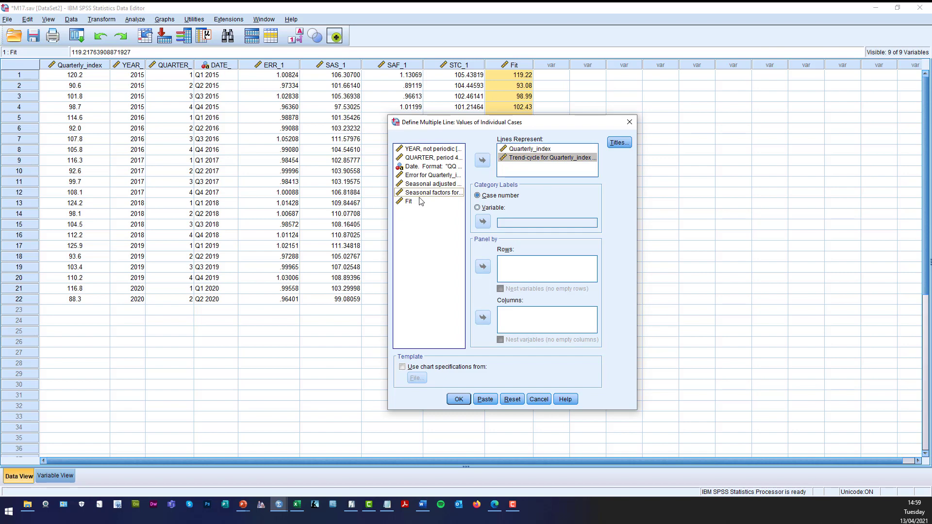
click(483, 162)
click(478, 208)
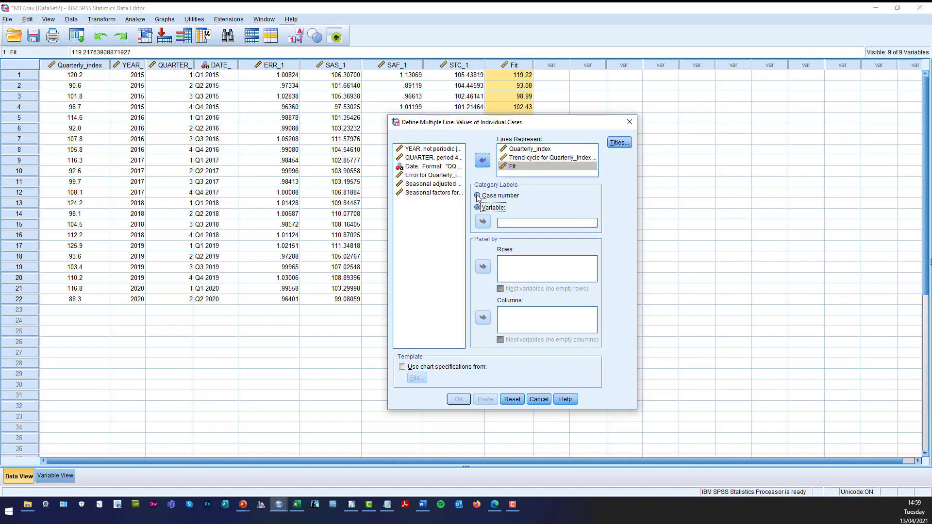
click(477, 195)
- Generate the Quarterly_index, trend-cycle and Fit line chart and select it in the Output Viewer
click(460, 400)
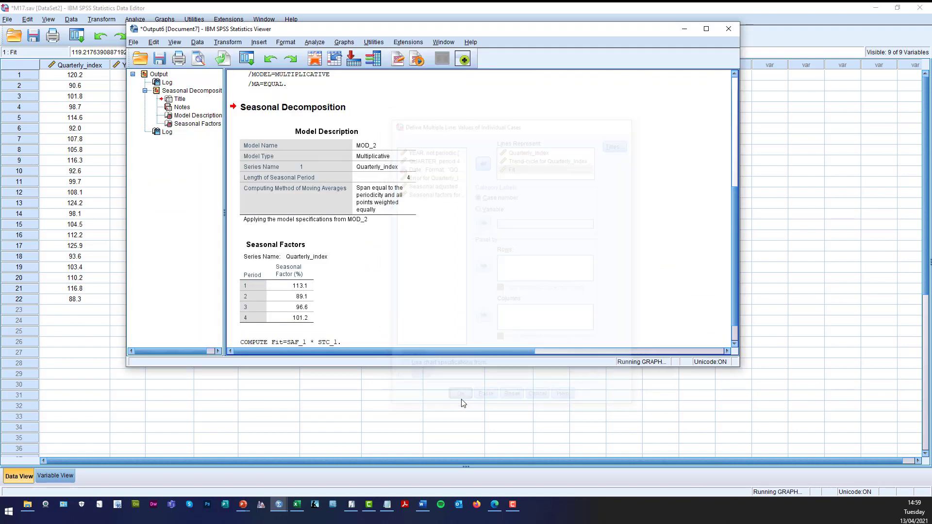
scroll(546, 244, down, 3)
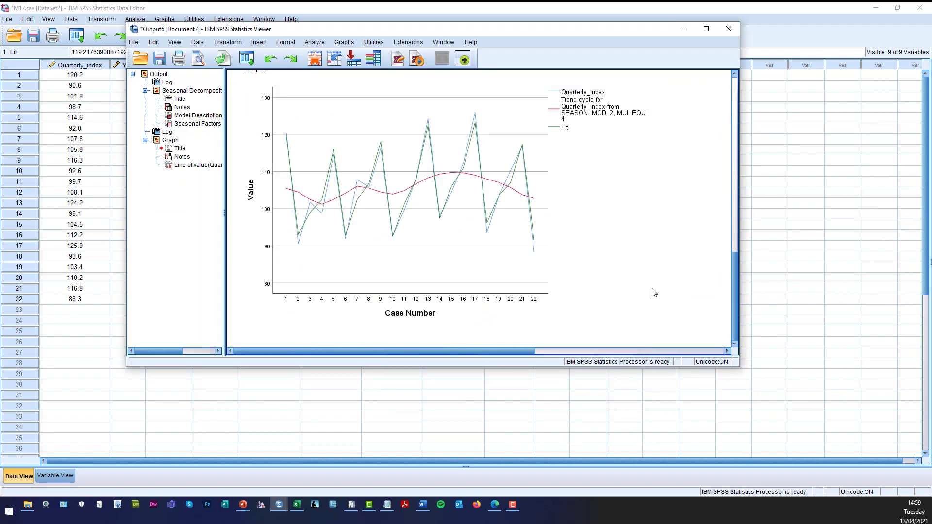
click(609, 304)
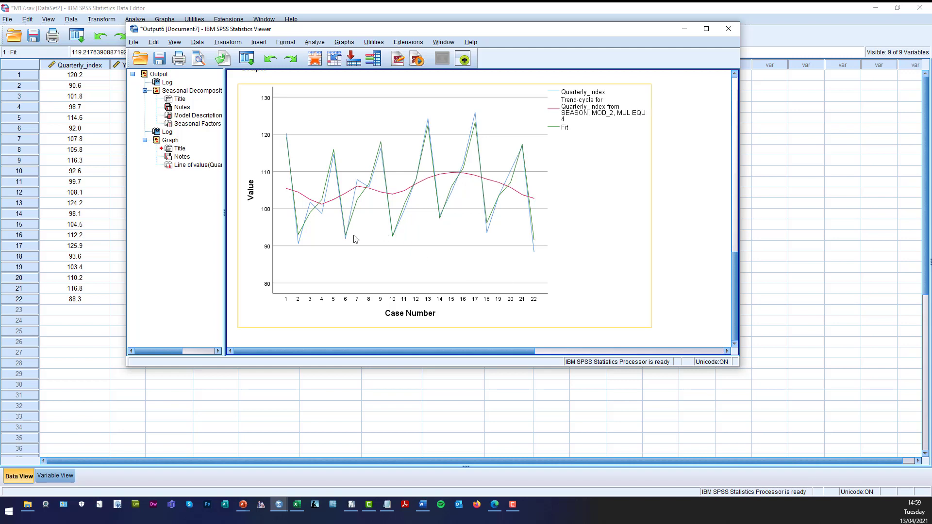